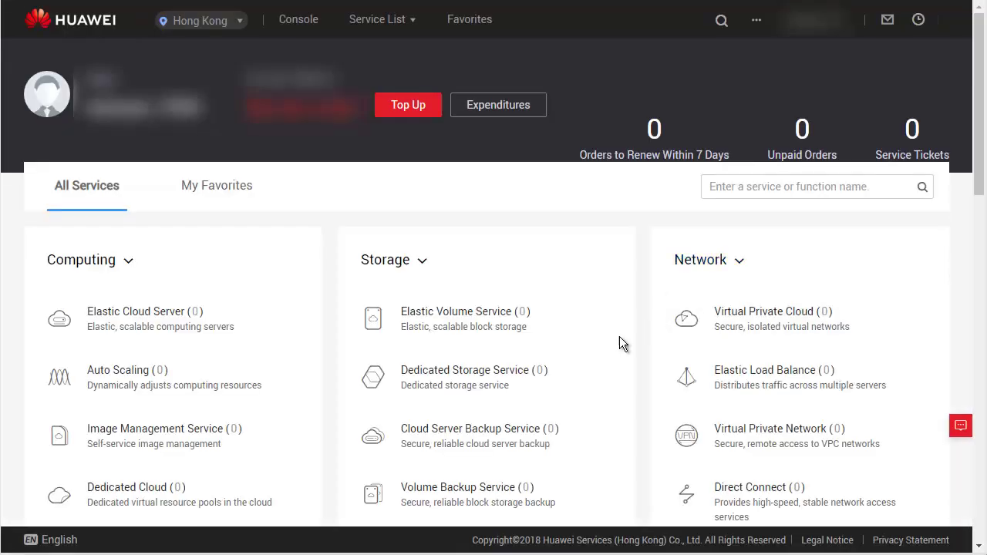
Scroll down the Huawei Cloud Console to the Storage section with Object Storage Service.
scroll(617, 340, down, 3)
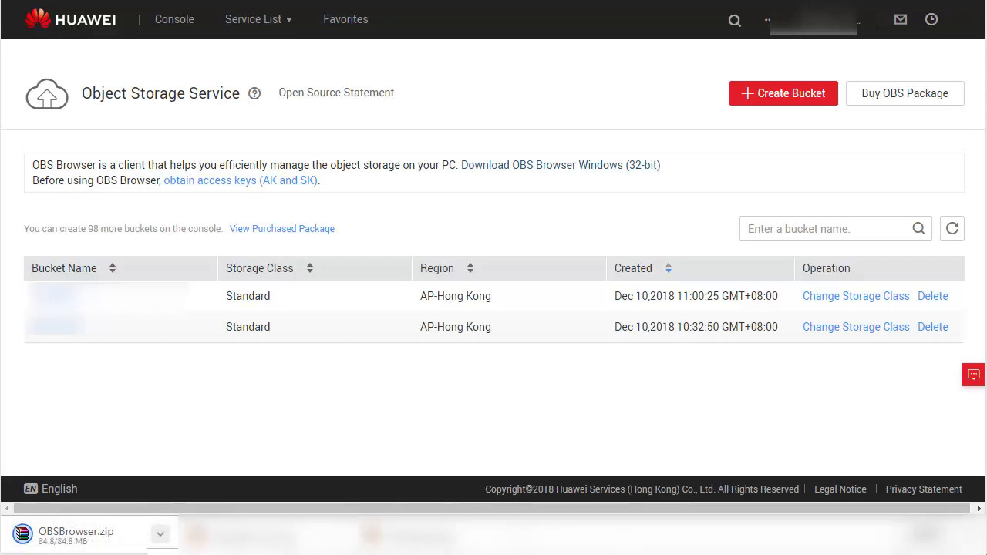
Extract OBSBrowser.zip from Downloads into an OBSBrowser folder.
click(163, 544)
right_click(371, 157)
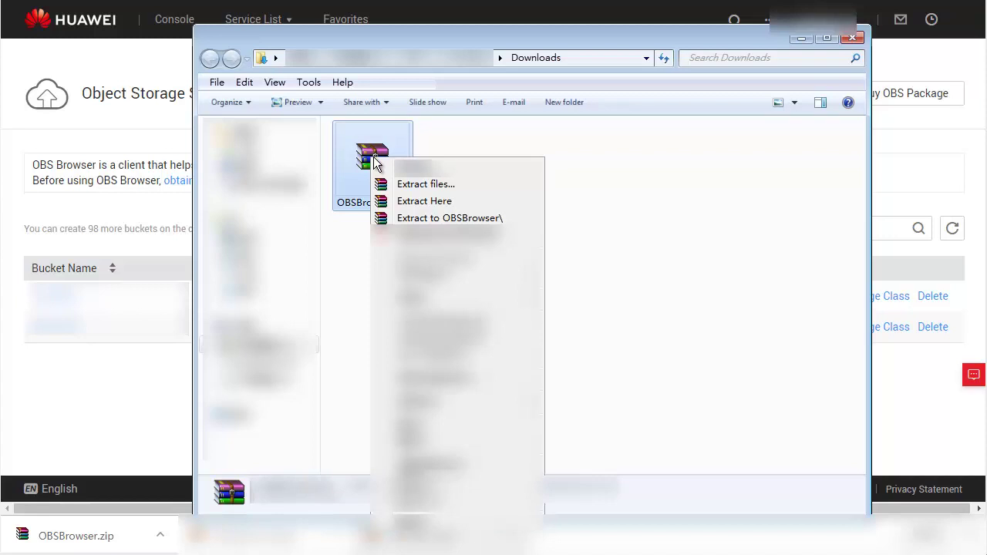
click(443, 219)
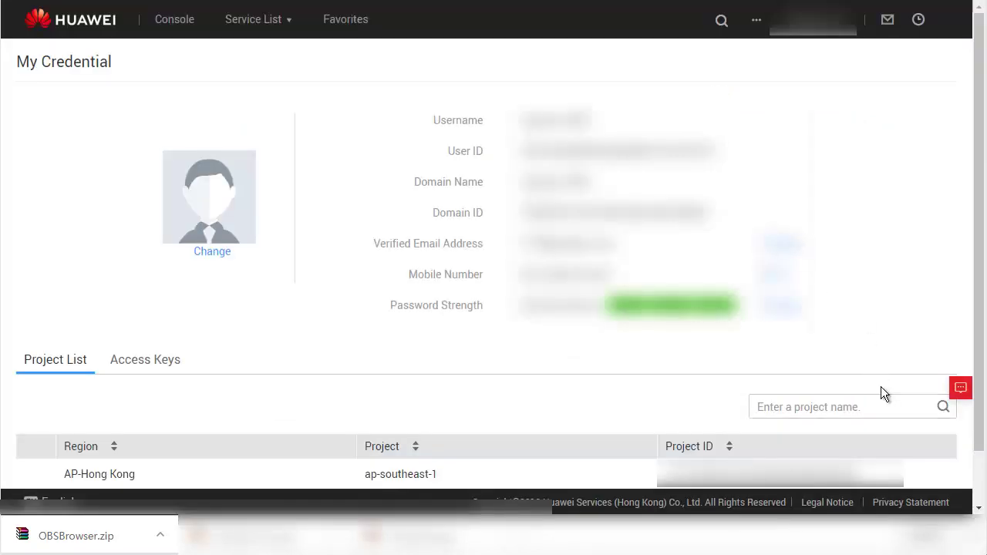
Add a new access key under Access Keys and download it as credentials.csv.
click(159, 368)
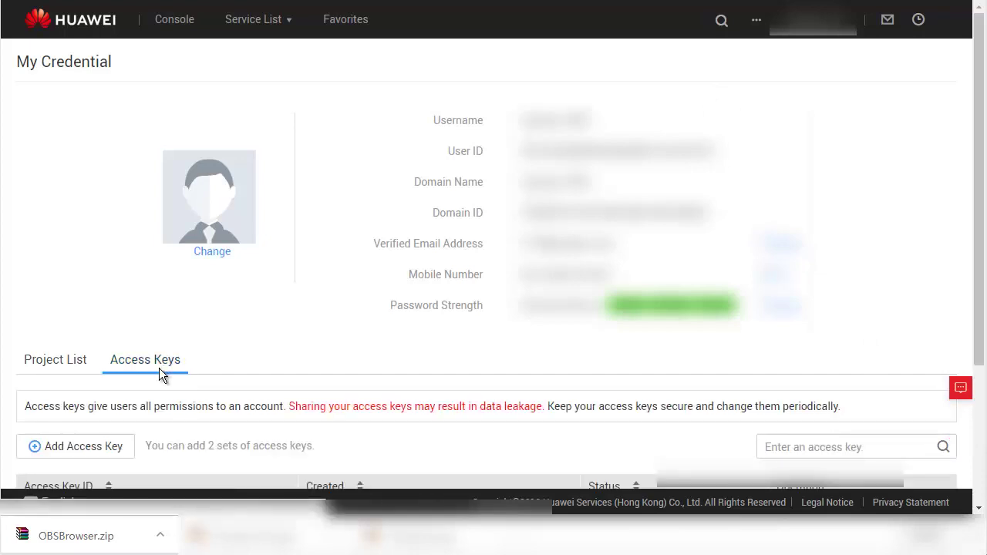
click(98, 448)
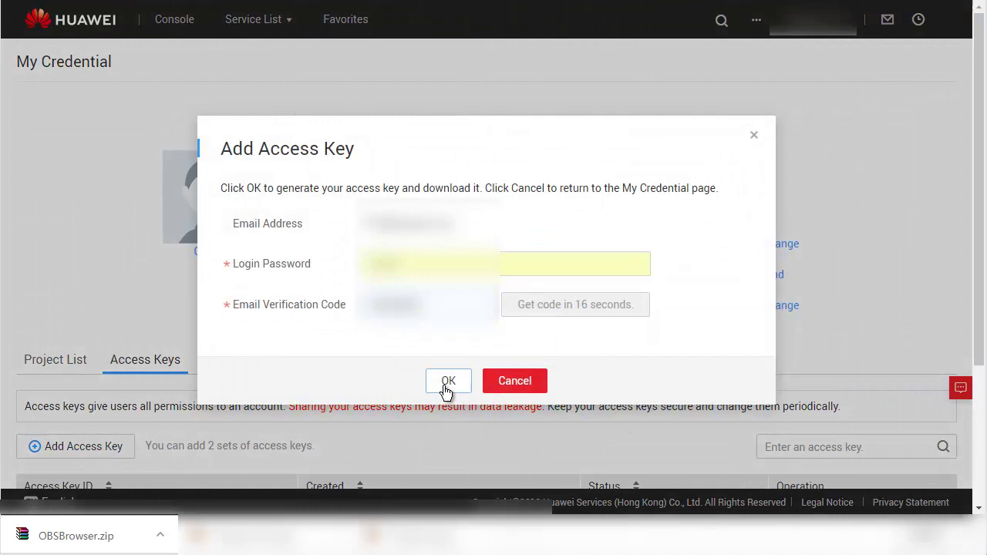
click(446, 385)
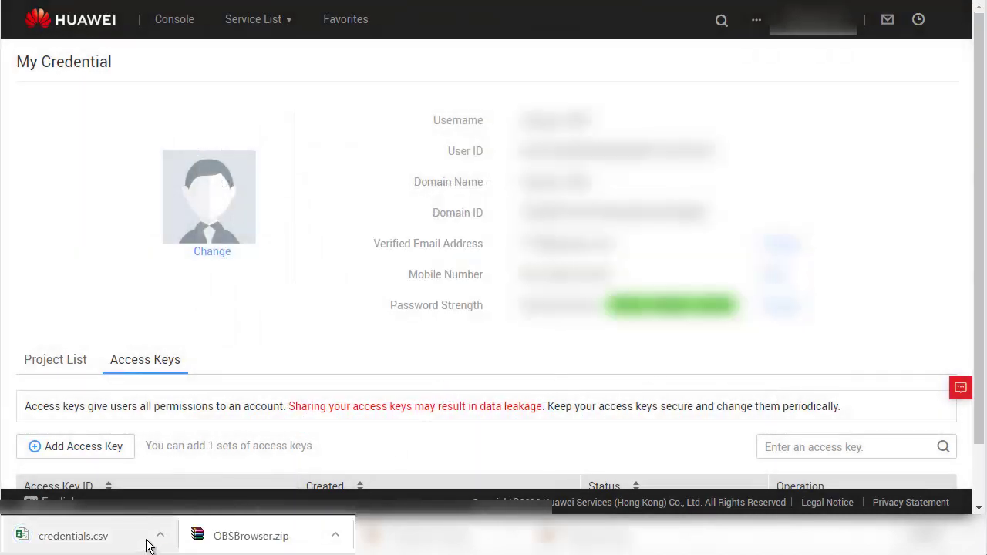
Open credentials.csv in Excel, then launch obs.exe from the extracted OBSBrowser folder.
click(159, 535)
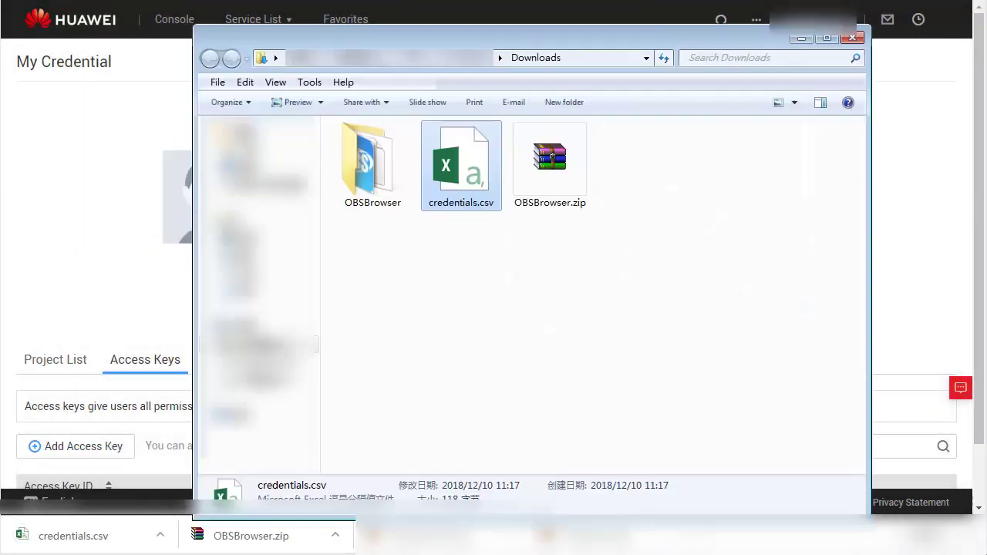
double_click(471, 174)
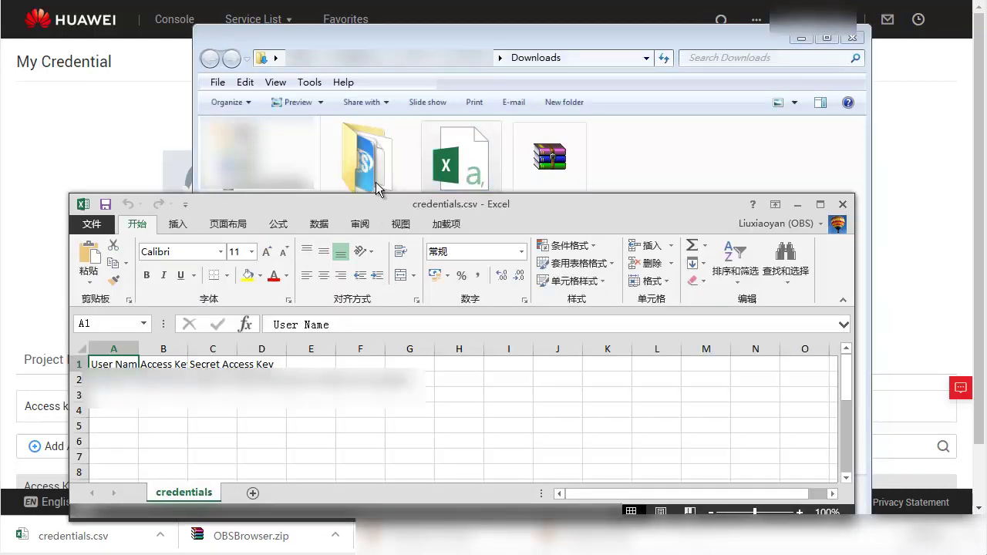
double_click(378, 163)
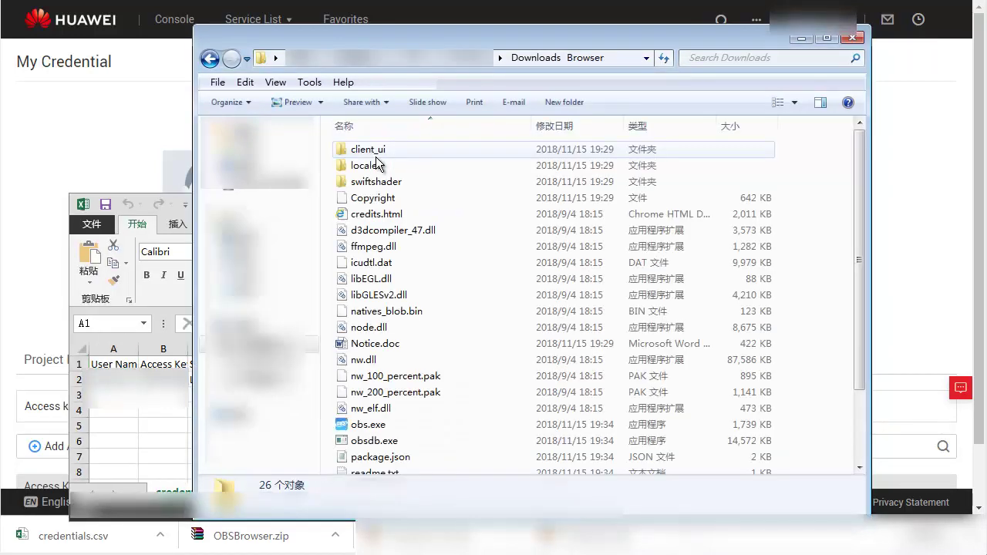
double_click(368, 424)
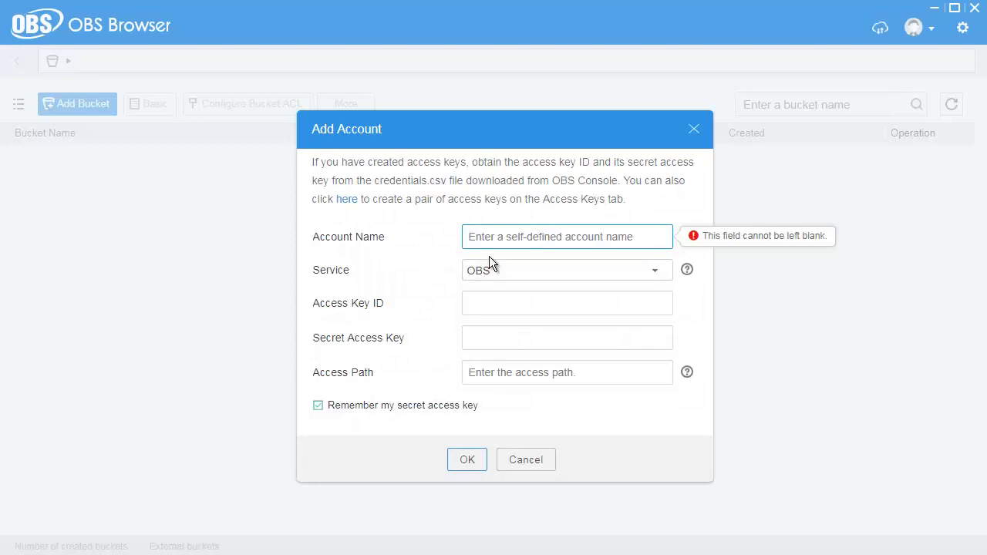
Name the account 'test' and paste the access key ID from the credentials spreadsheet.
text(test)
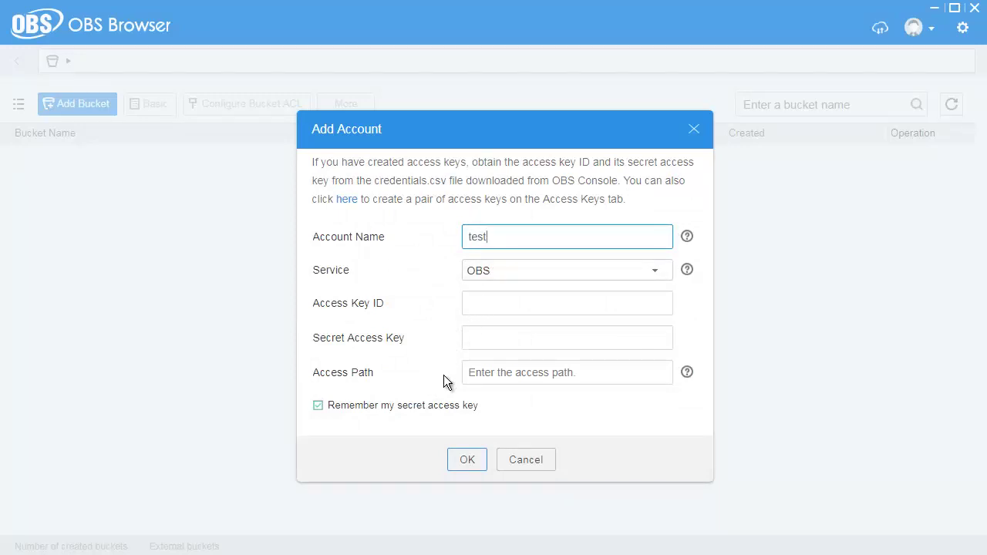
key(alt+Tab)
key(Left)
key(alt+Tab)
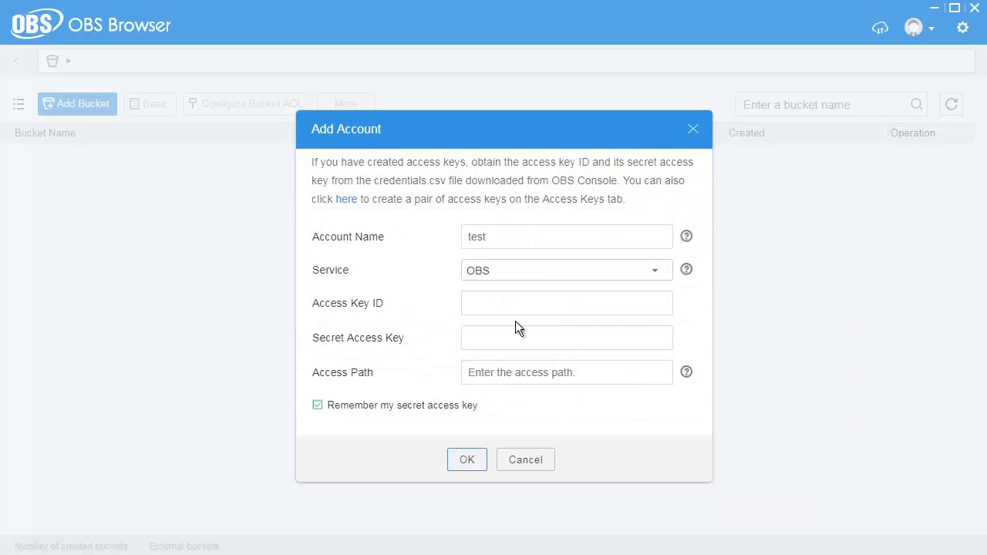
click(516, 300)
key(ctrl+v)
Paste the secret access key from the spreadsheet and save the test account.
key(alt+Tab)
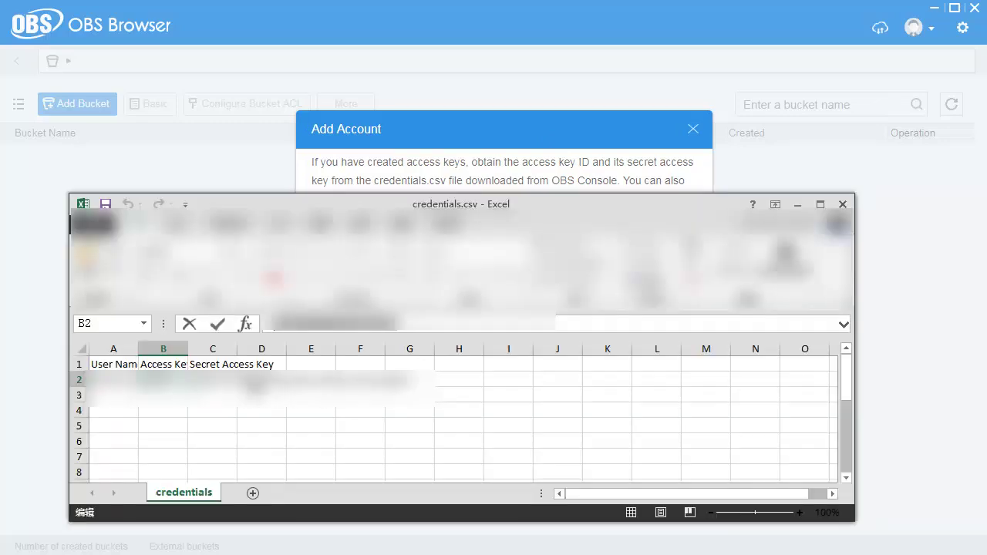
key(alt+Tab)
click(496, 341)
key(ctrl+v)
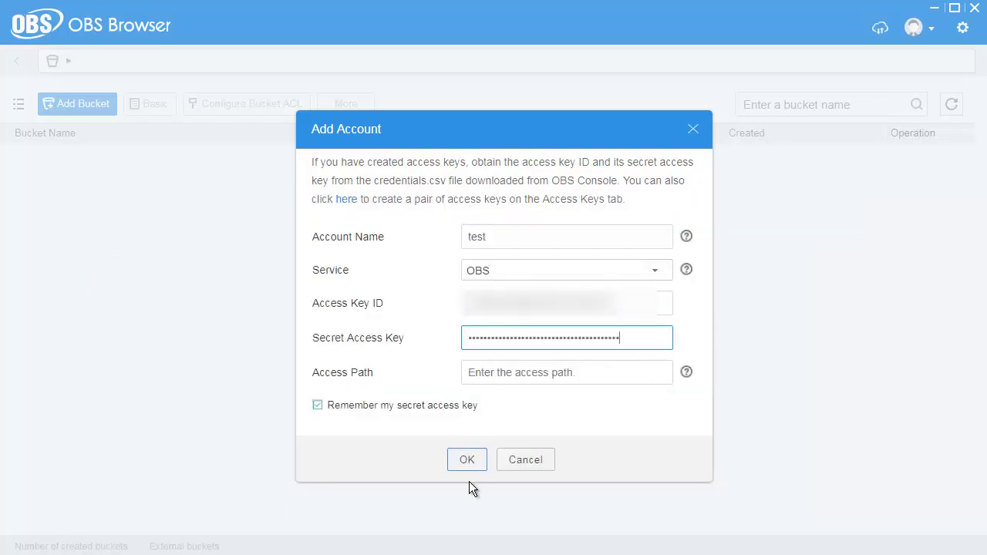
click(469, 461)
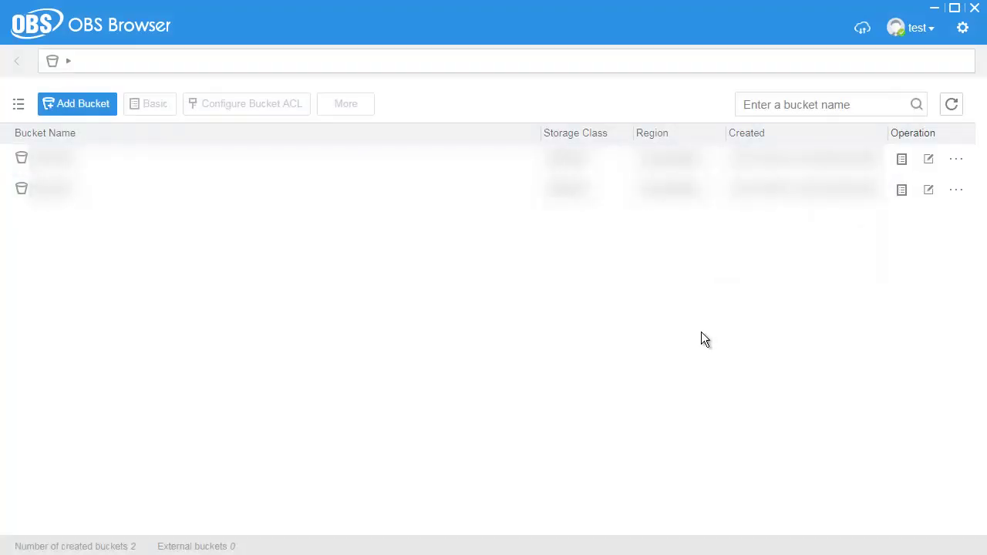
Create bucket obs-test-mybucket in region AP-Hong Kong and dismiss the confirmation.
click(91, 106)
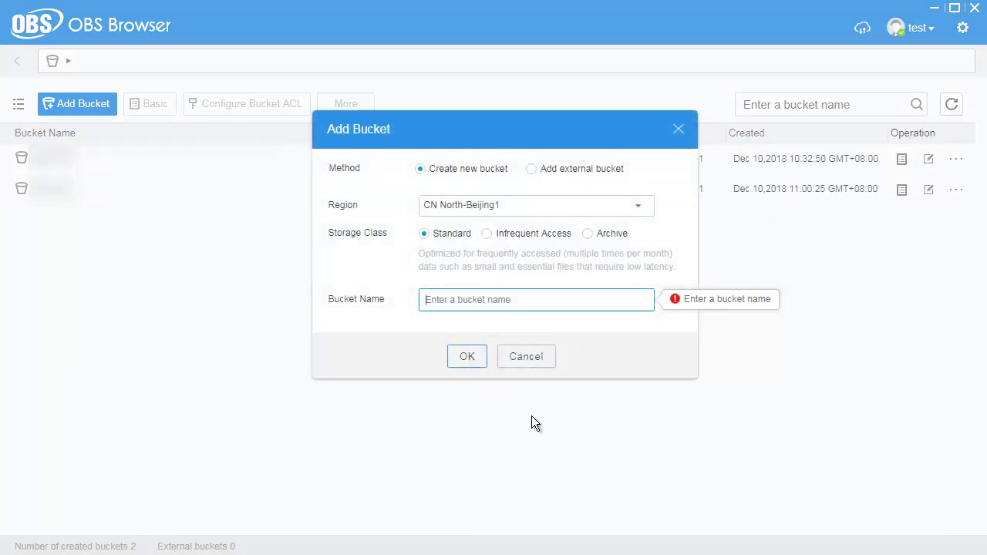
click(638, 206)
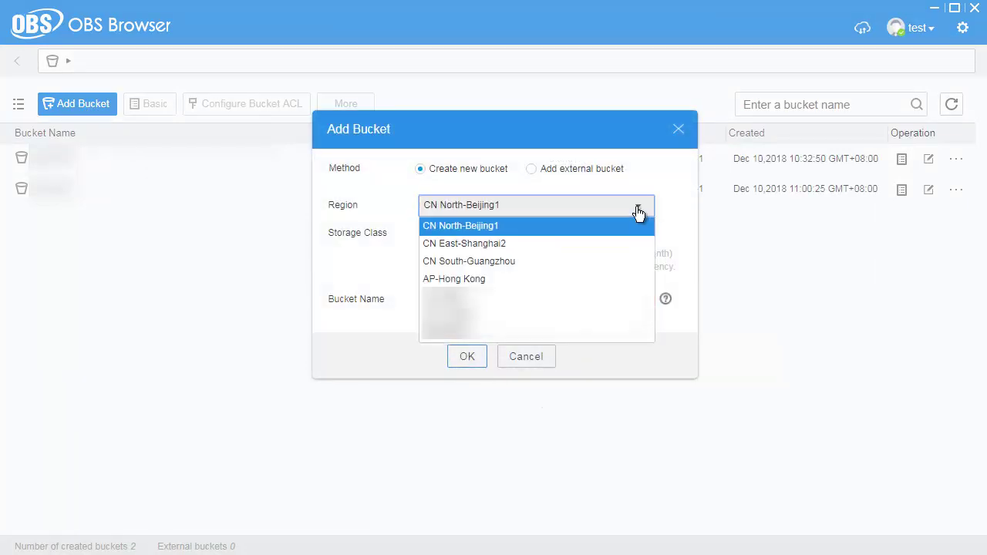
click(593, 279)
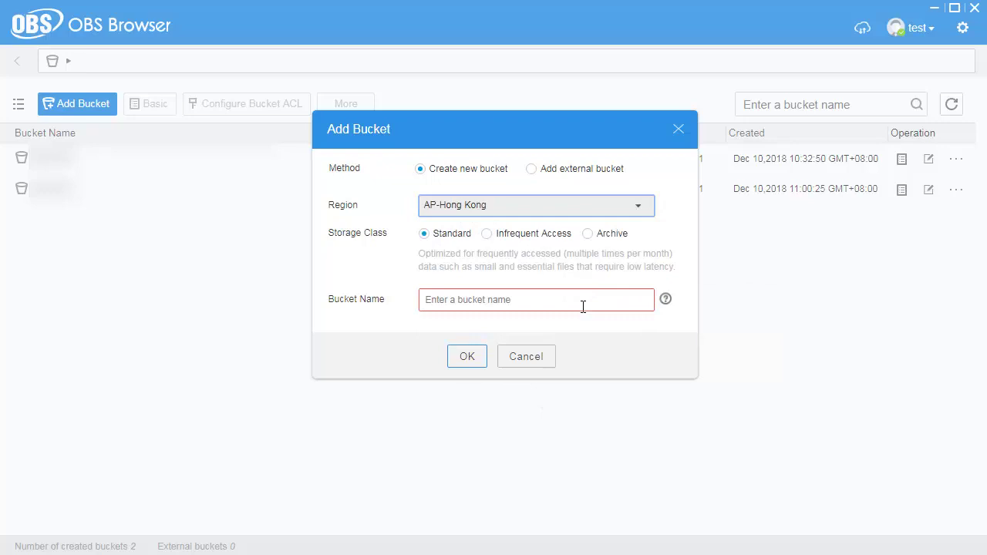
click(582, 301)
text(obs-test-mybucket)
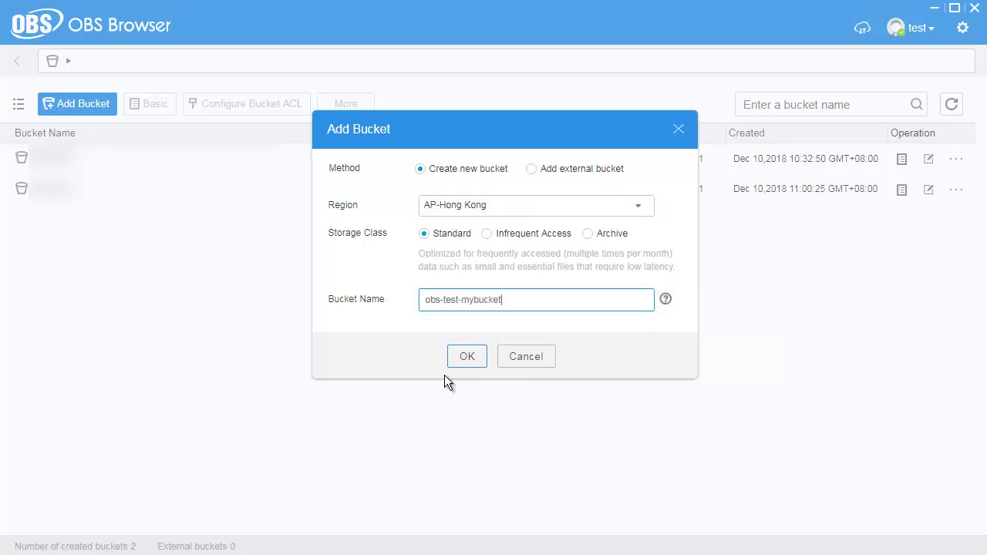
click(466, 358)
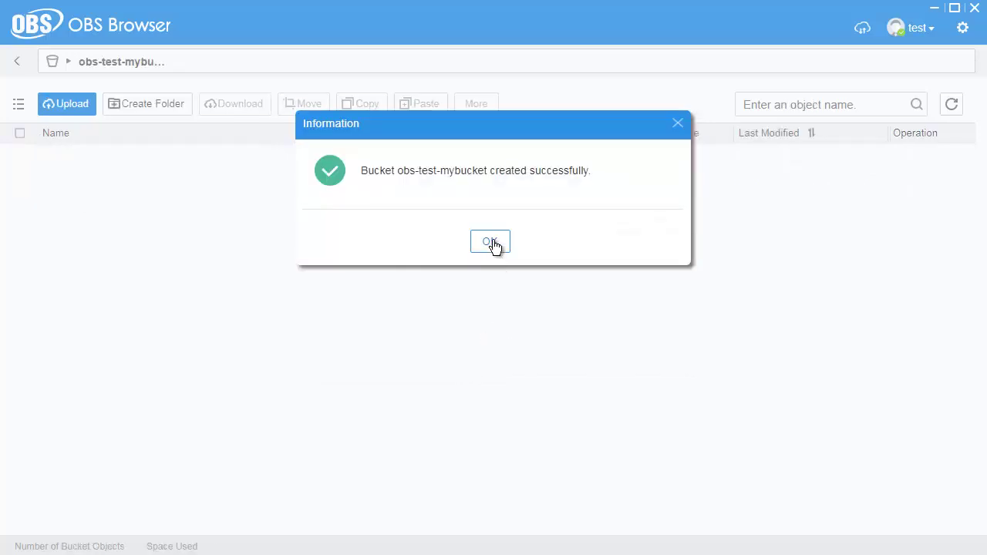
click(491, 242)
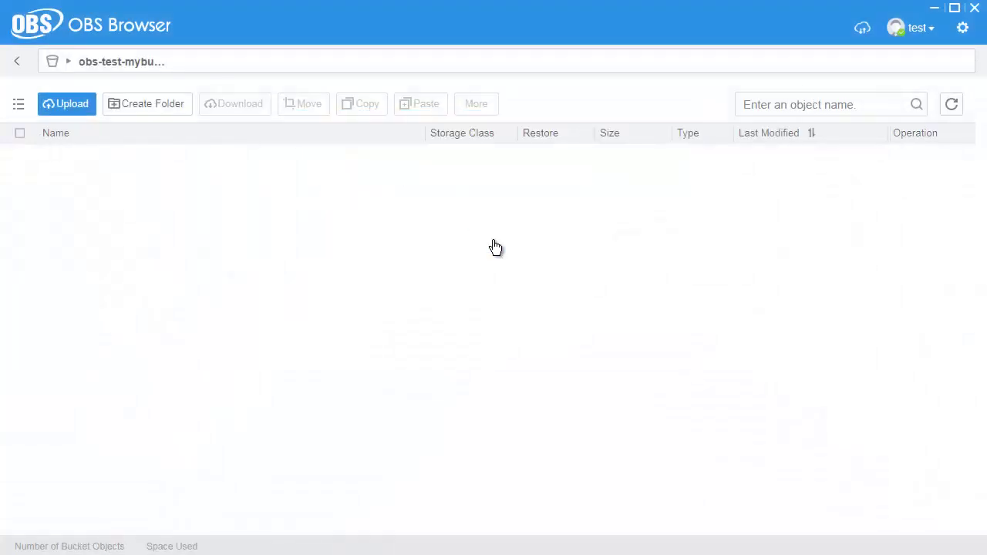
Add a folder named 'test' to obs-test-mybucket and dismiss the confirmation.
click(148, 104)
click(416, 186)
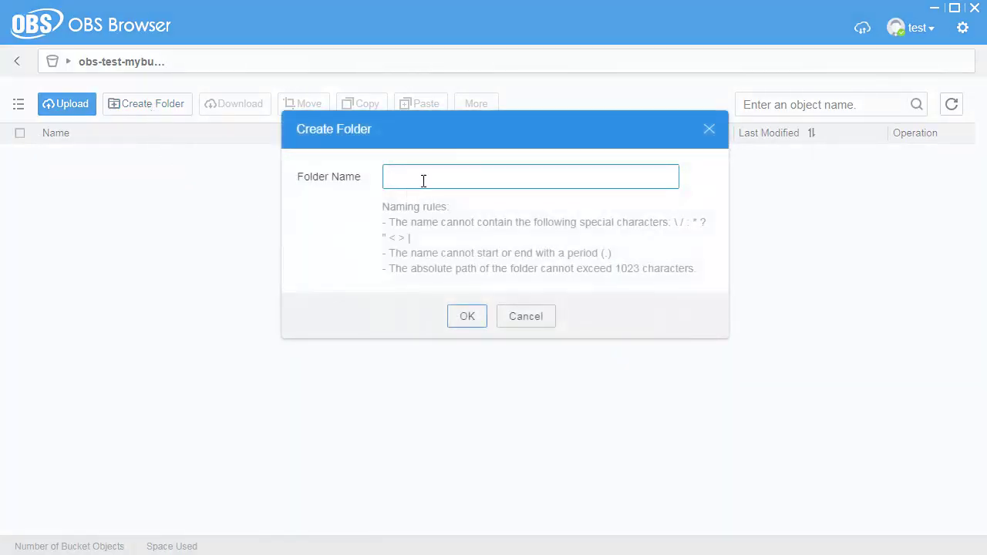
text(test)
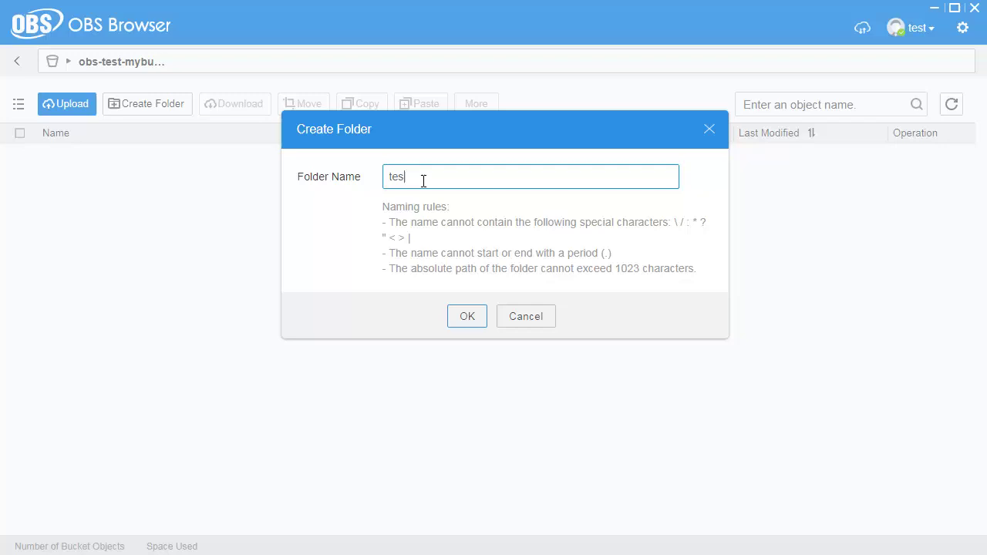
click(469, 316)
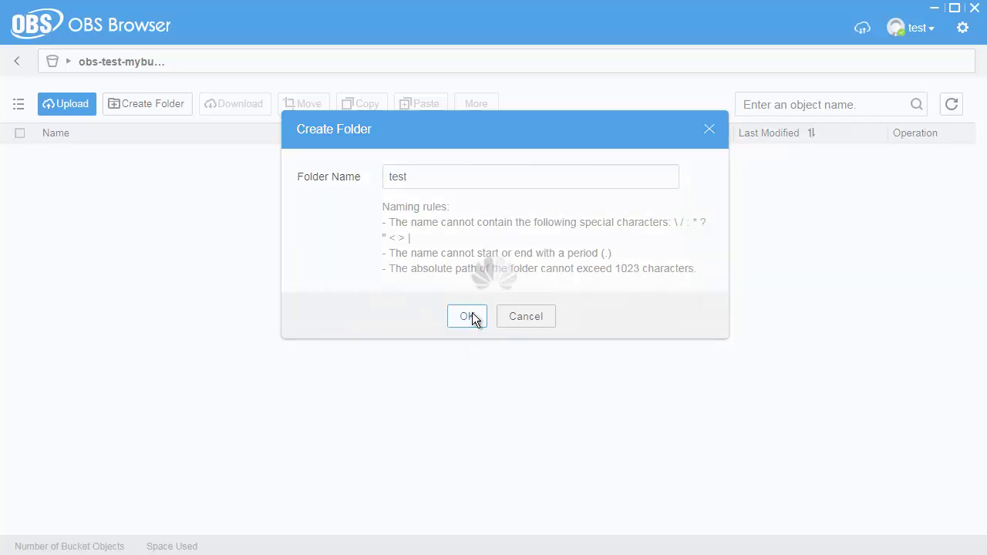
click(489, 246)
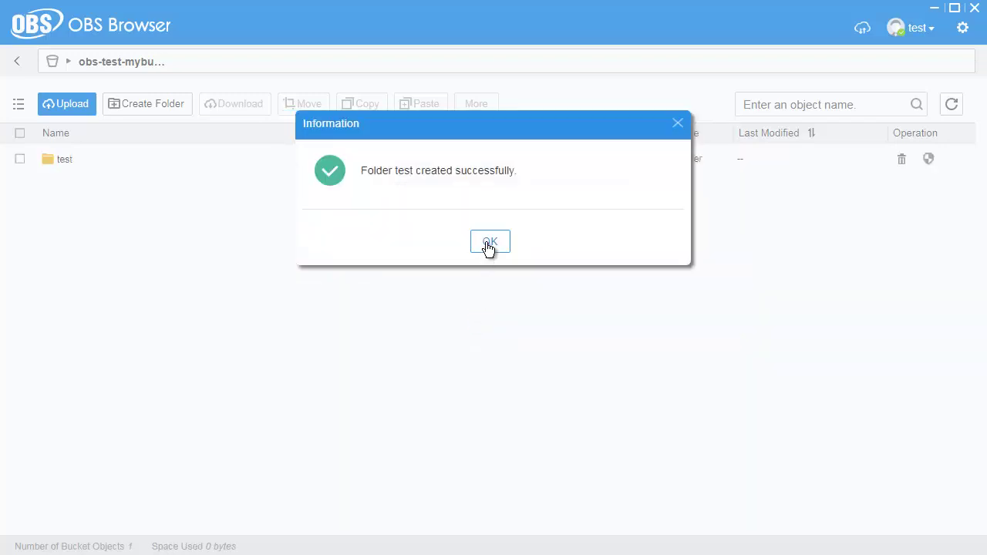
Open the test folder and select Penguins.png and test.zip for upload.
click(68, 163)
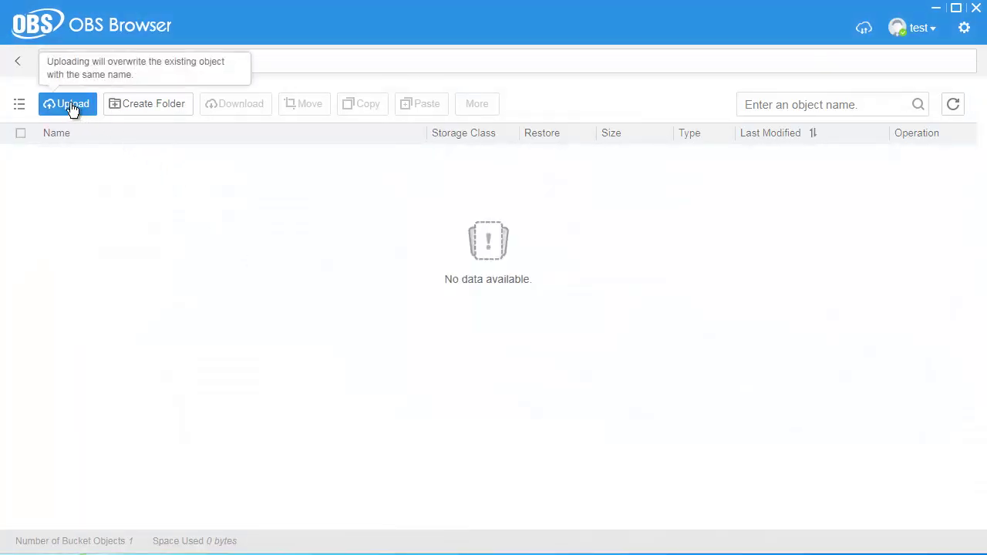
mouse_move(73, 108)
click(103, 136)
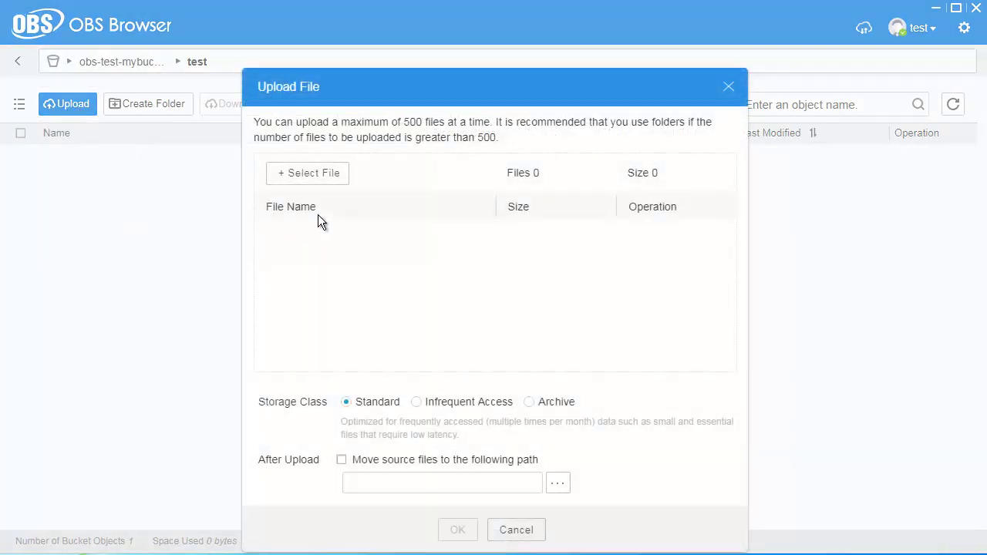
click(310, 178)
click(349, 143)
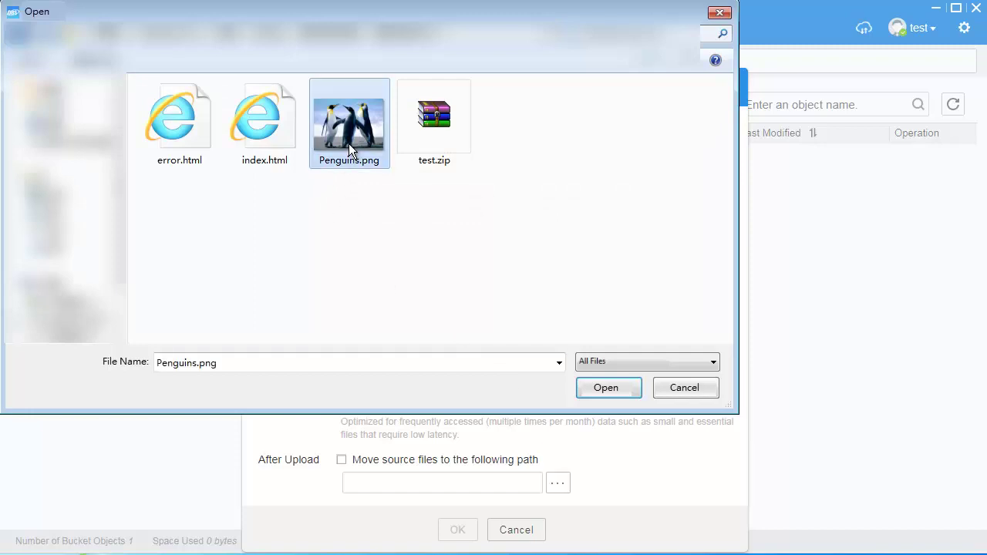
ctrl+click(430, 119)
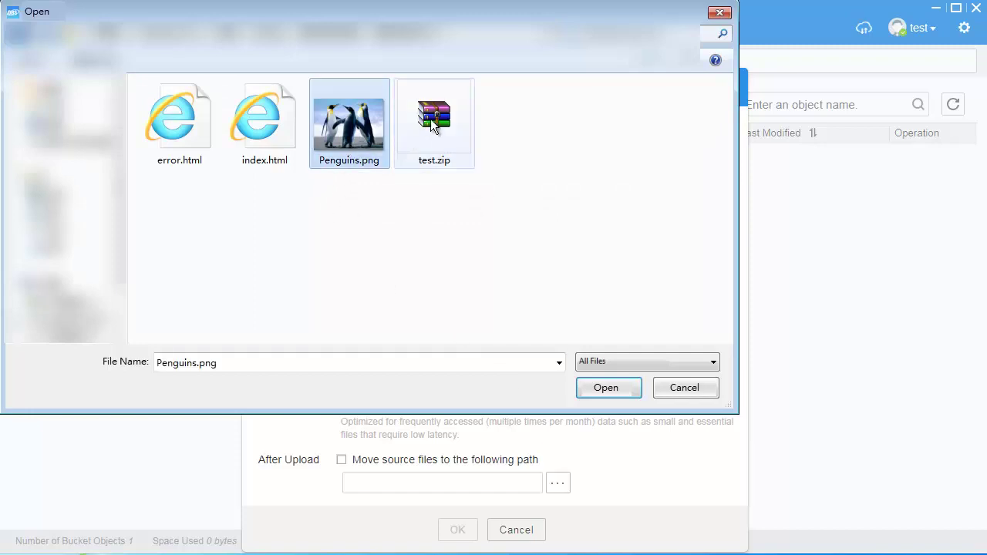
click(616, 395)
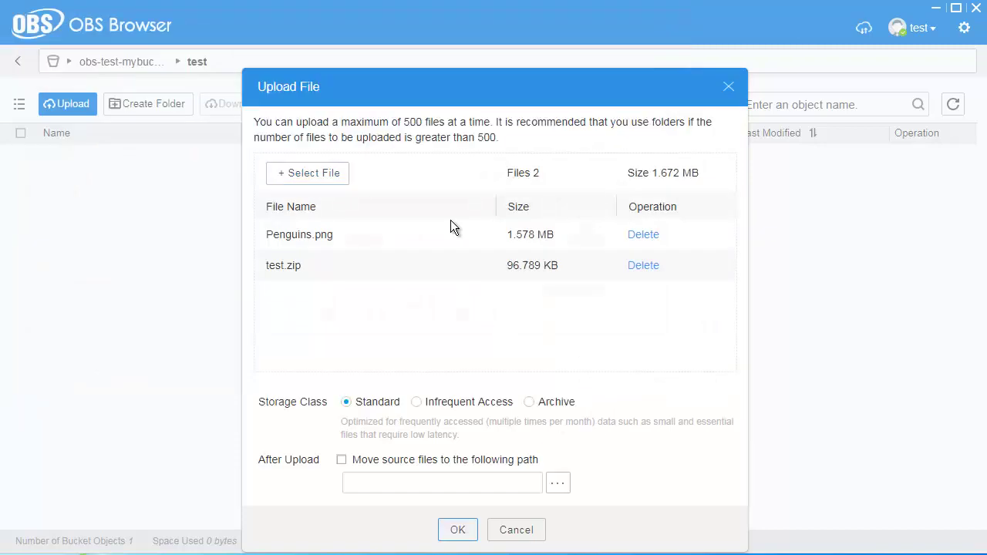
Upload both files with Standard storage class and verify them under completed tasks.
click(421, 404)
click(529, 403)
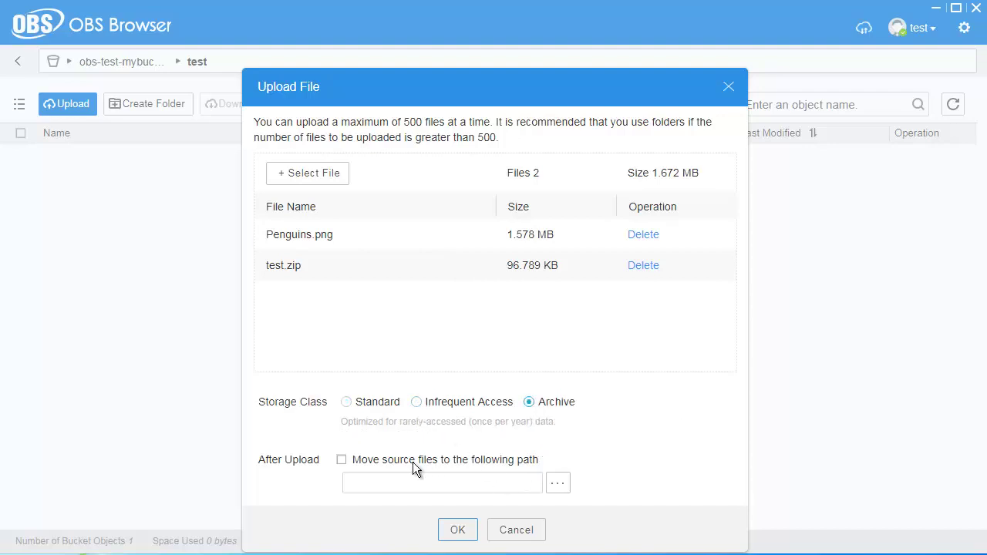
click(350, 408)
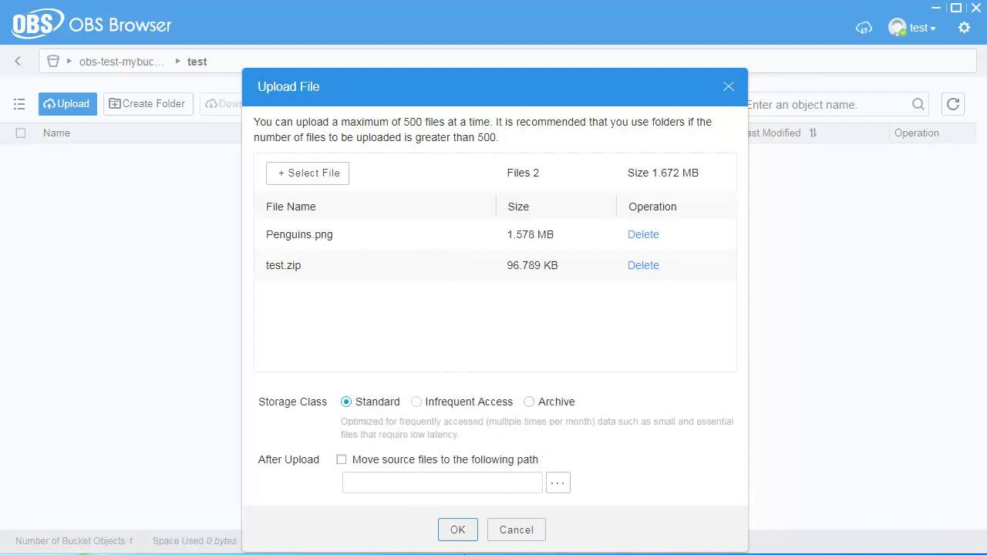
click(457, 530)
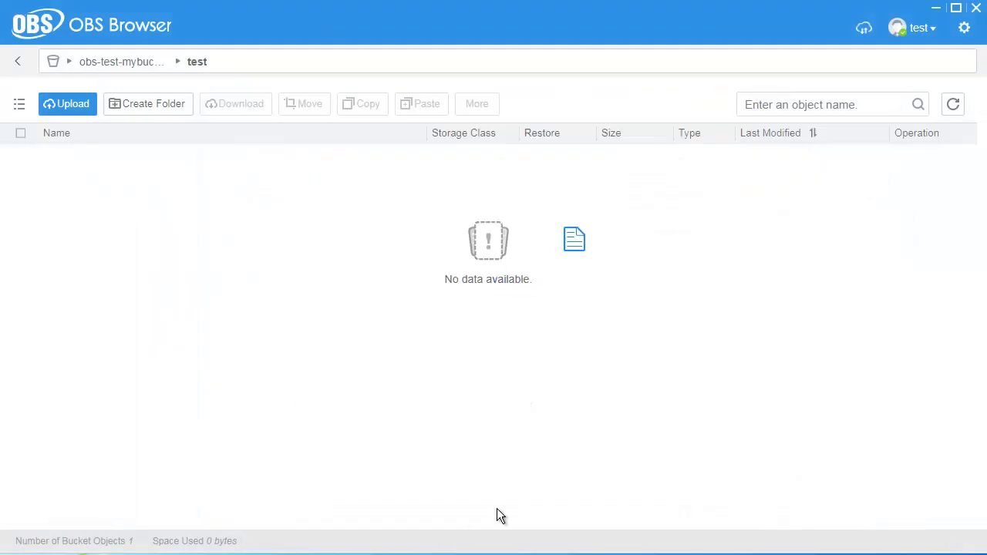
click(865, 29)
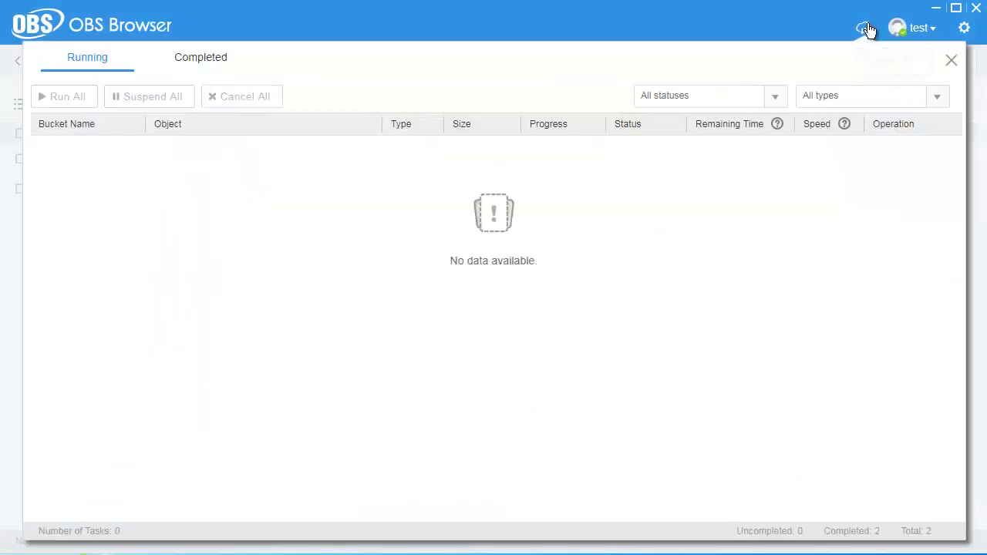
click(224, 64)
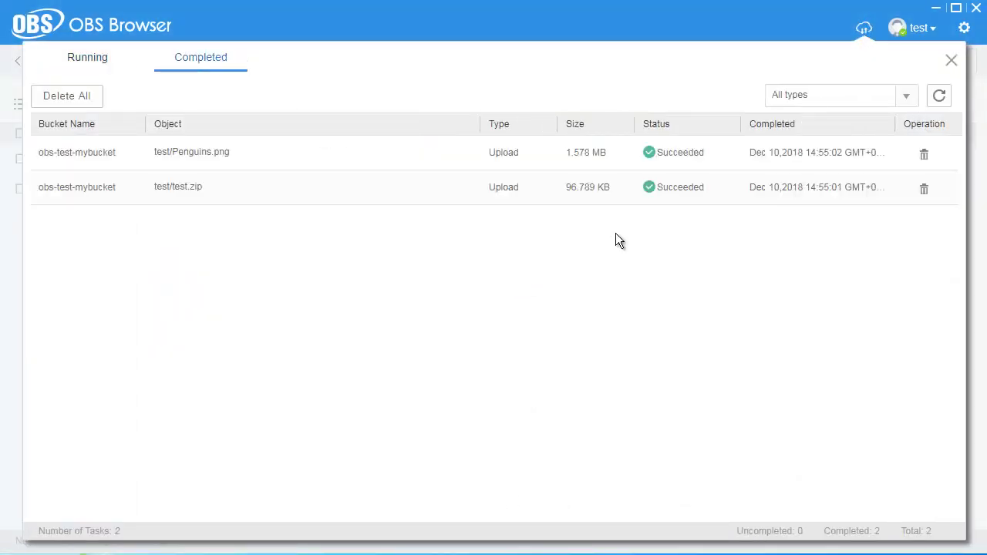
click(951, 61)
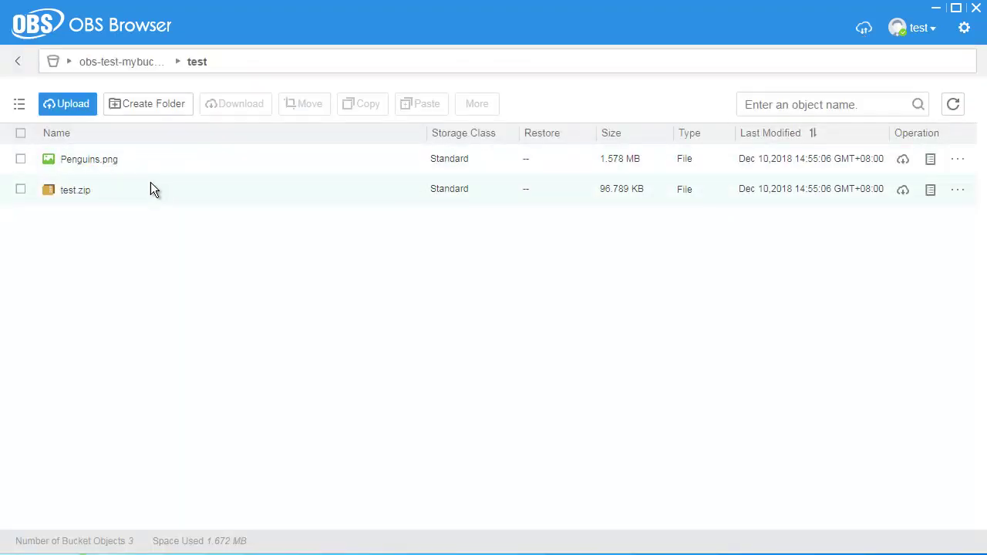
Download Penguins.png from the test folder into the local Downloads folder.
click(148, 159)
right_click(148, 159)
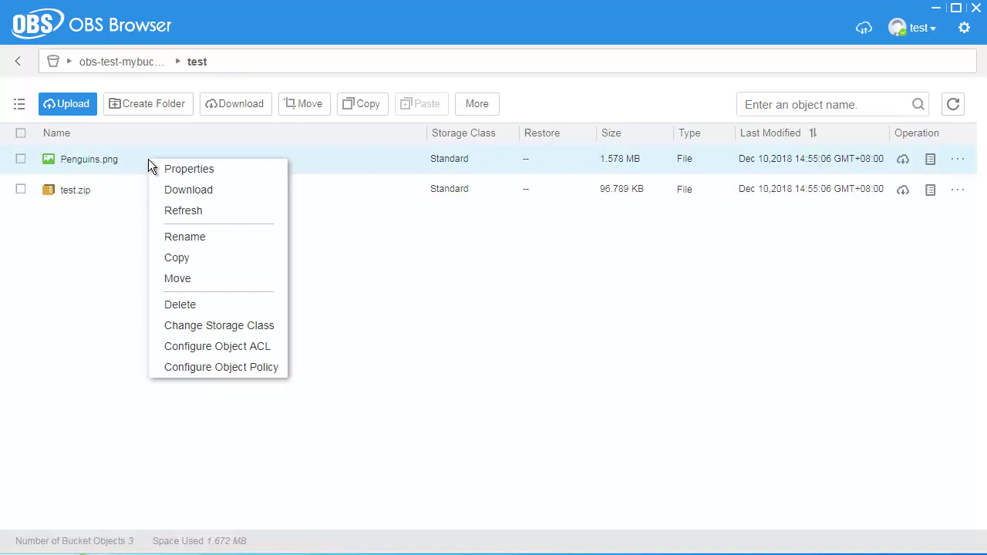
click(207, 200)
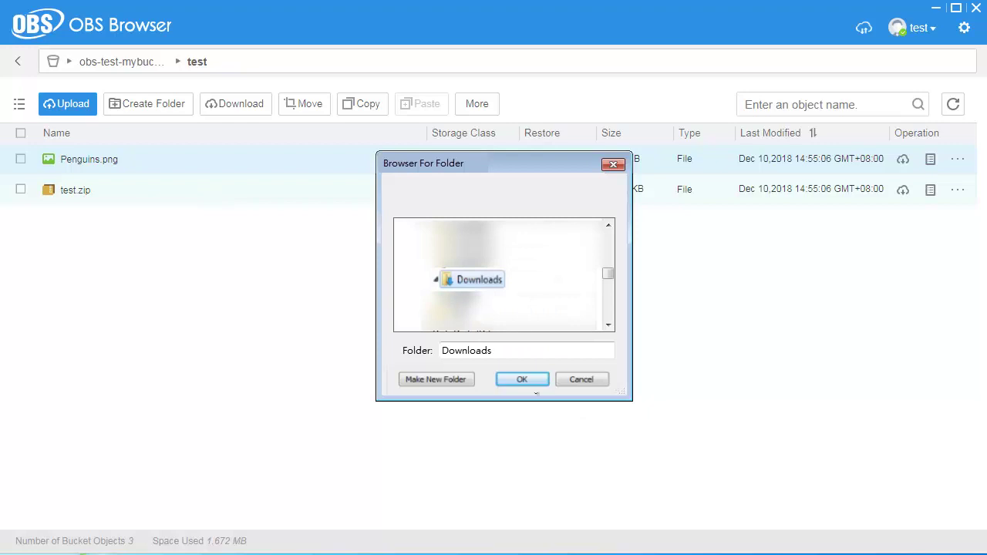
click(529, 378)
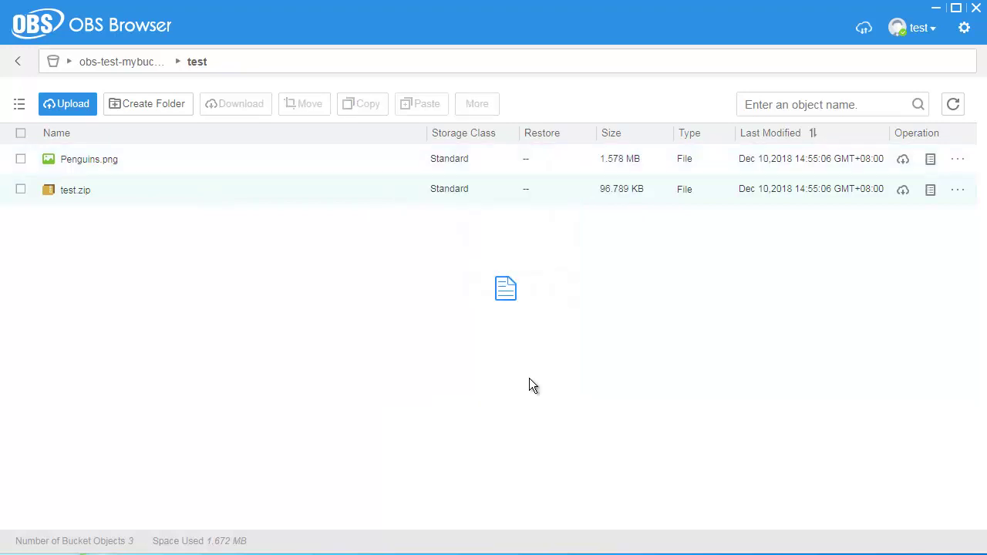
Open the completed download's local folder to show the downloaded Penguins.png.
click(862, 33)
click(197, 63)
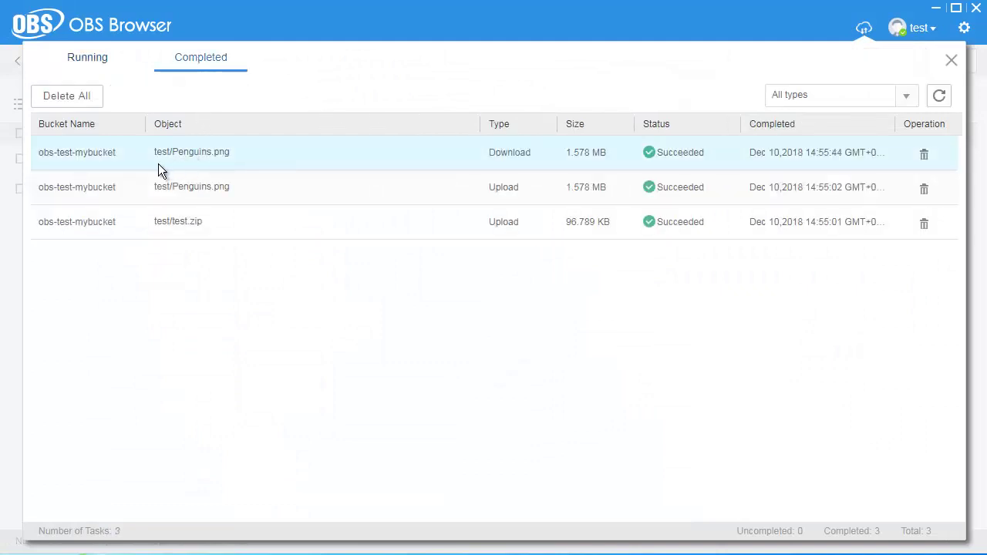
double_click(710, 157)
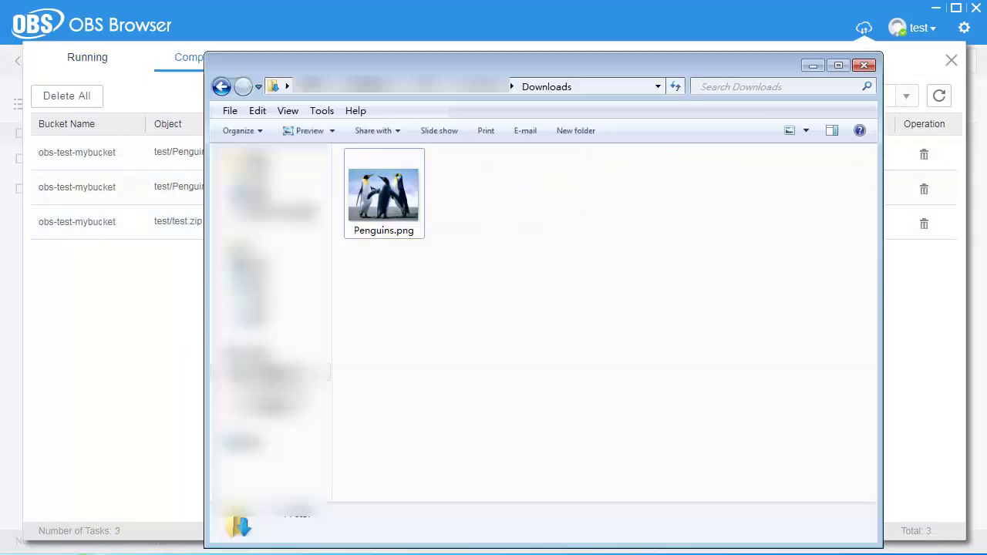